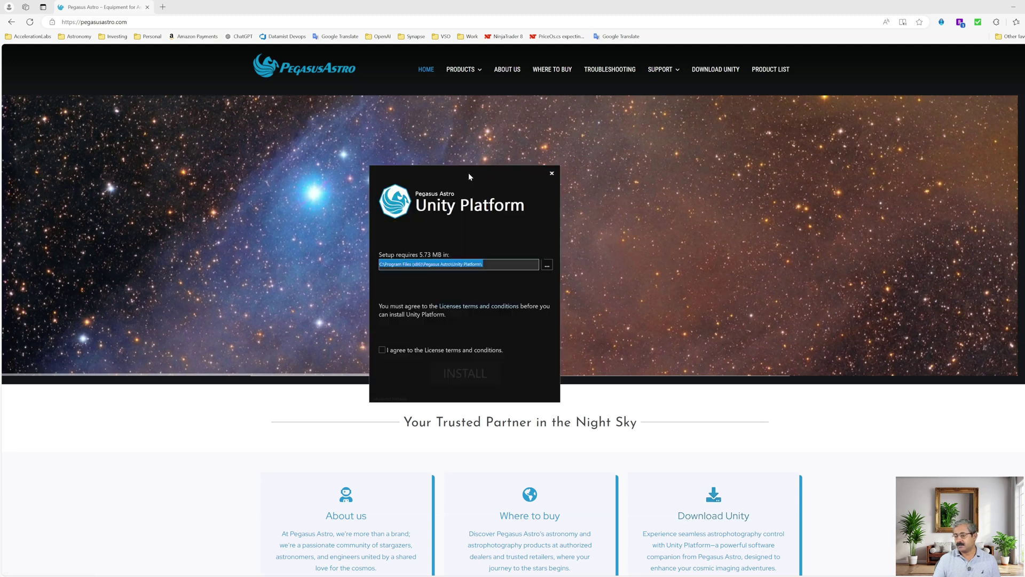
Step: Agree to the licence terms and run the Unity Platform installation until the app launches
{"action": "left_click", "coordinate": [390, 352]}
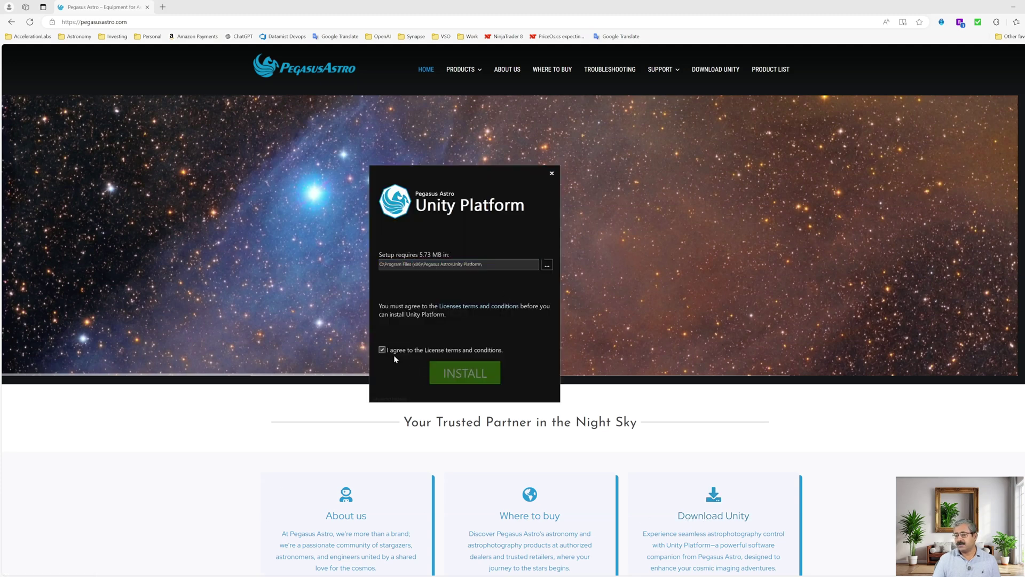
{"action": "left_click", "coordinate": [472, 374]}
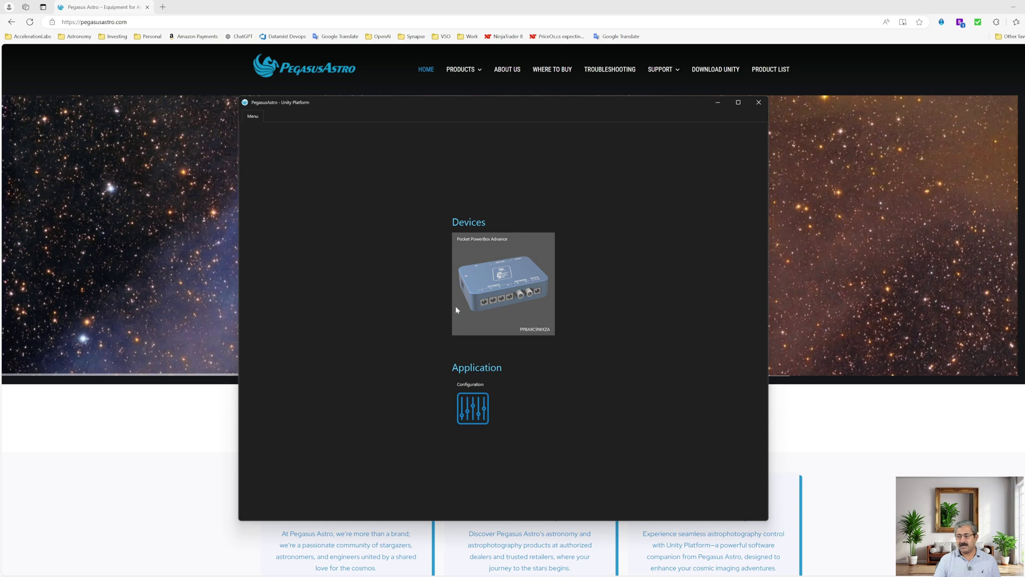
Step: Show the Pocket PowerBox Advance dashboard maximized, with the gauges panel widened over the settings
{"action": "left_click", "coordinate": [489, 295]}
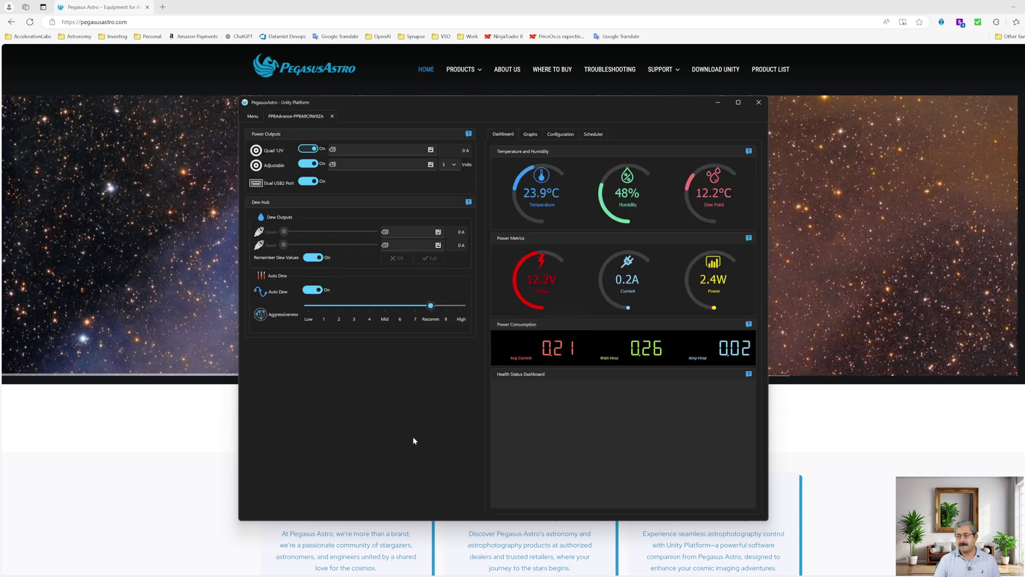
{"action": "left_click_drag", "start_coordinate": [597, 100], "coordinate": [480, 86]}
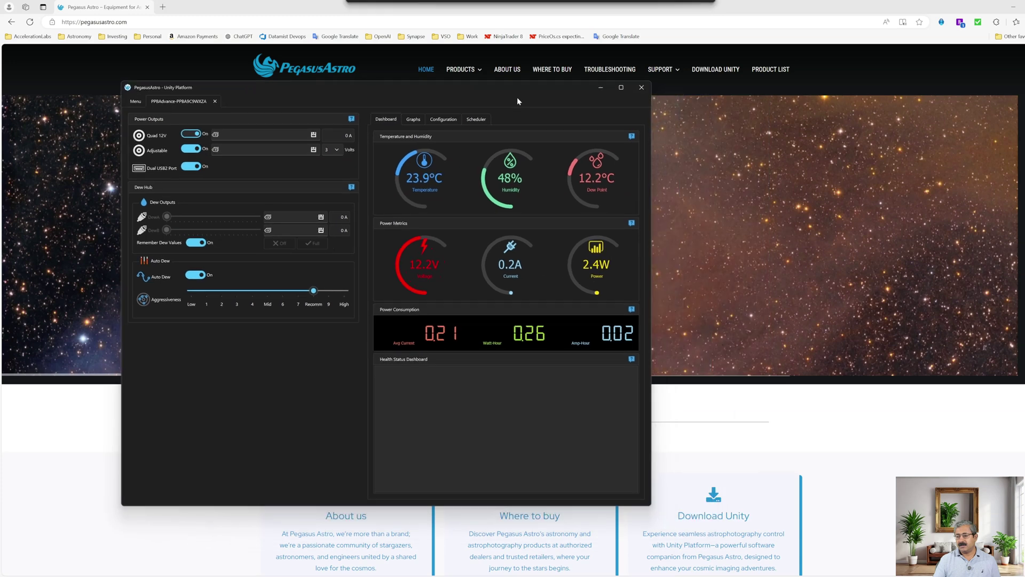
{"action": "left_click", "coordinate": [621, 88]}
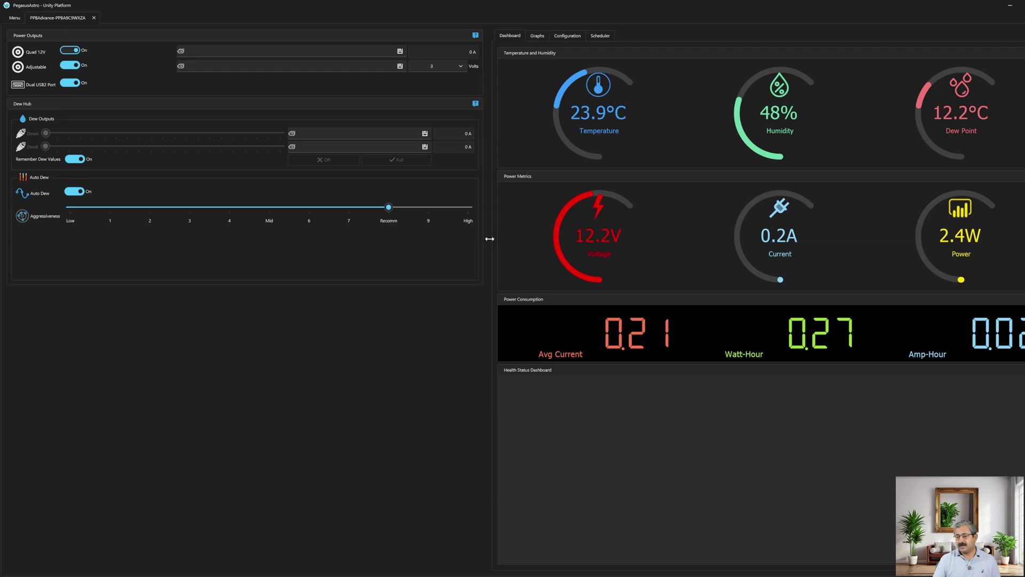
{"action": "left_click_drag", "start_coordinate": [491, 240], "coordinate": [300, 229]}
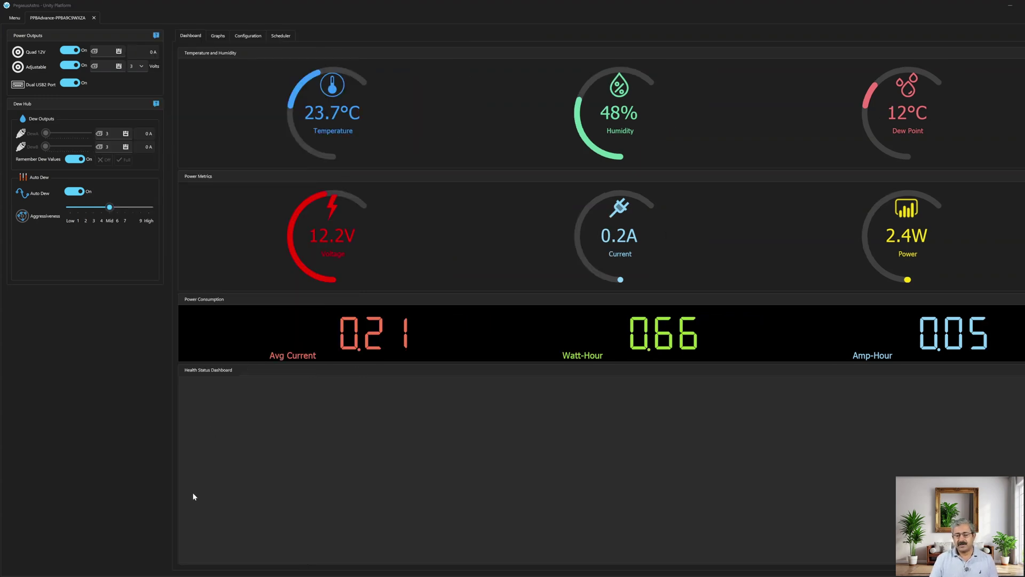
Step: Refresh the Configuration's Firmware Manager list and request an upgrade for the PPBAdvance
{"action": "left_click", "coordinate": [14, 20]}
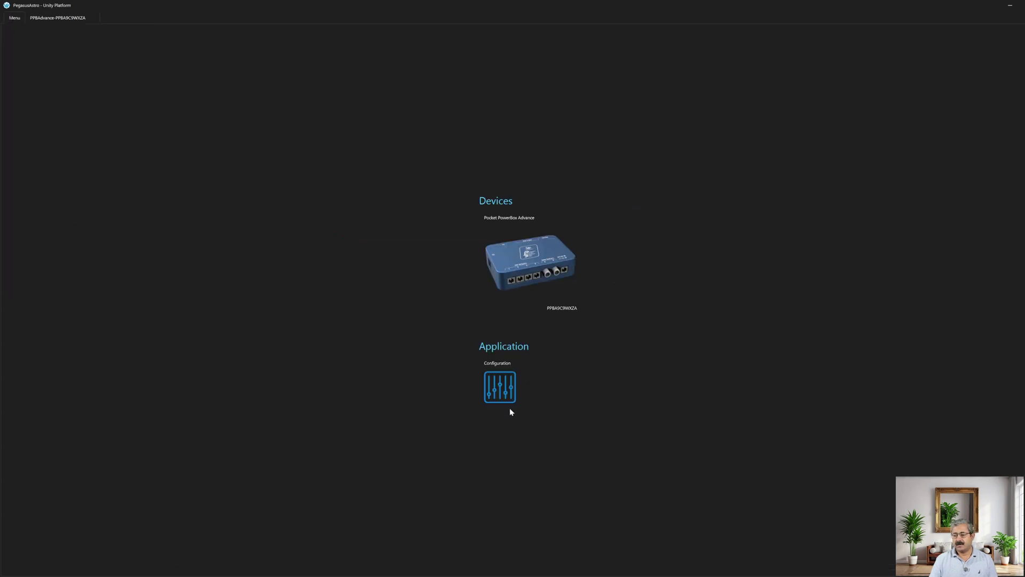
{"action": "left_click", "coordinate": [505, 390]}
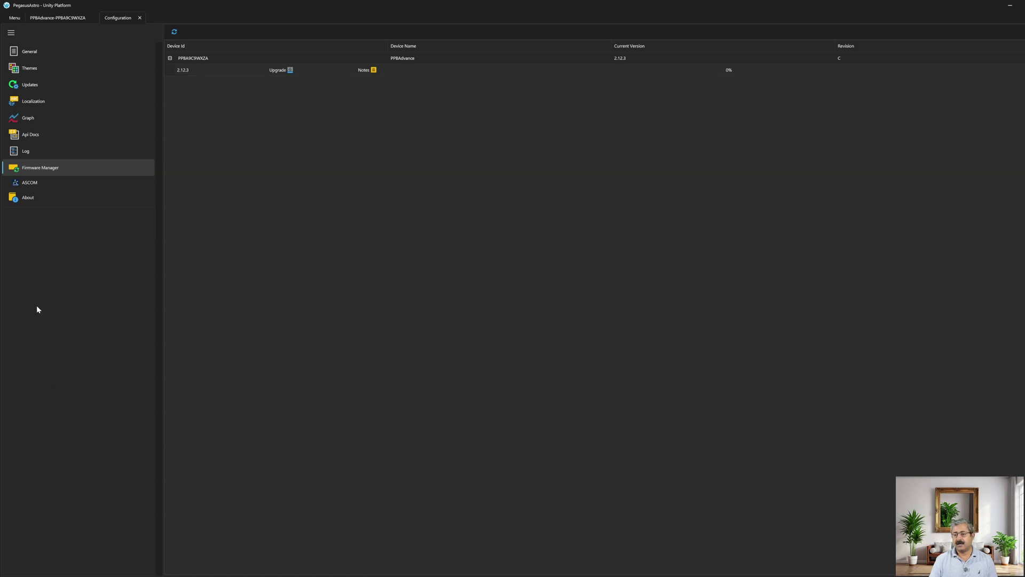
{"action": "left_click", "coordinate": [30, 51]}
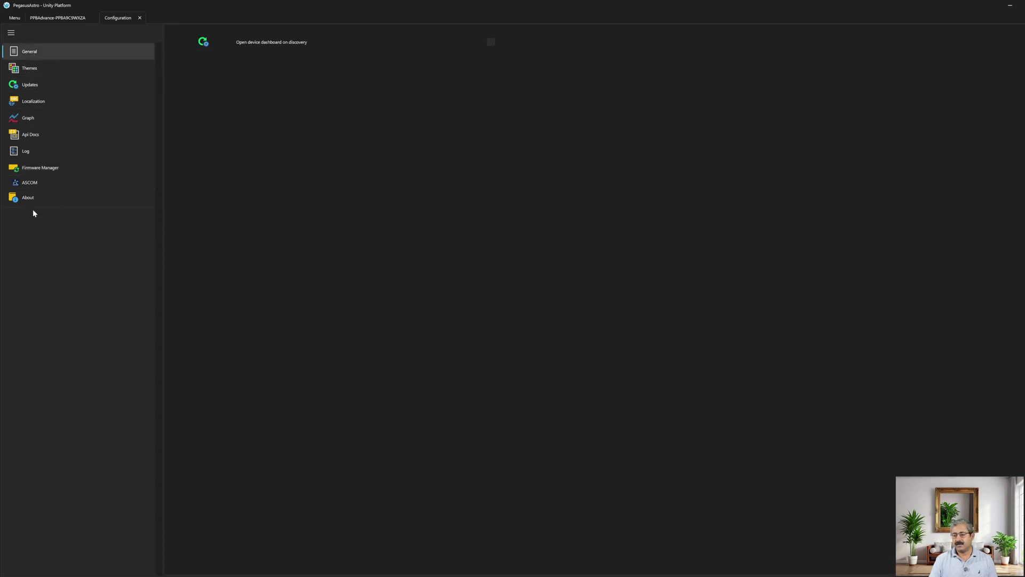
{"action": "left_click", "coordinate": [38, 171]}
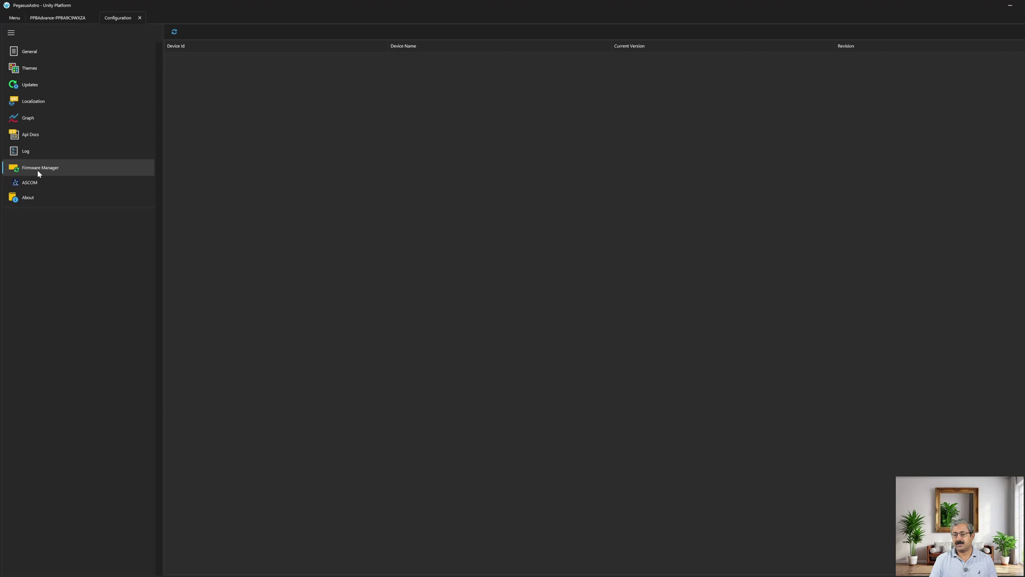
{"action": "left_click", "coordinate": [174, 32]}
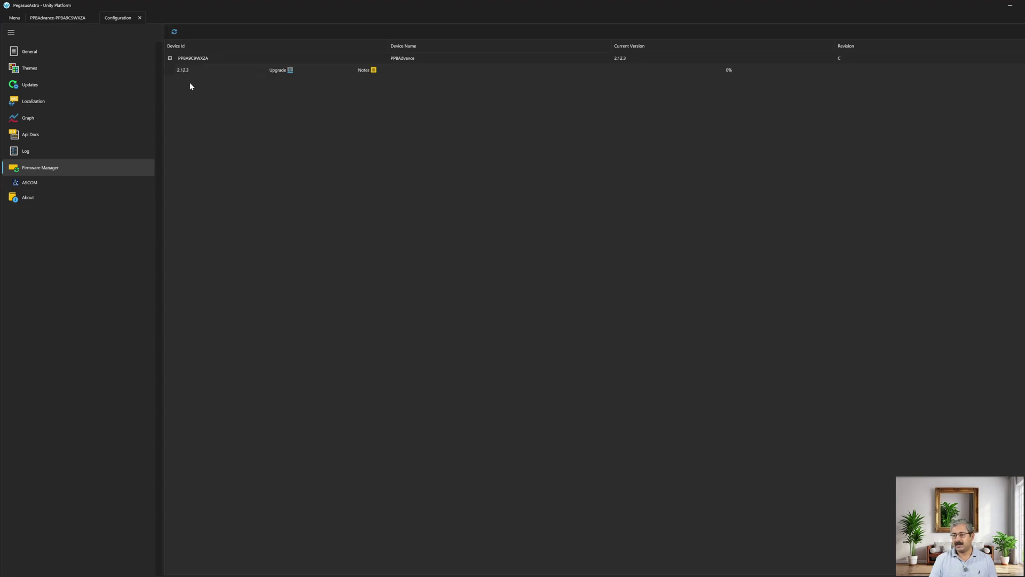
{"action": "left_click", "coordinate": [278, 72]}
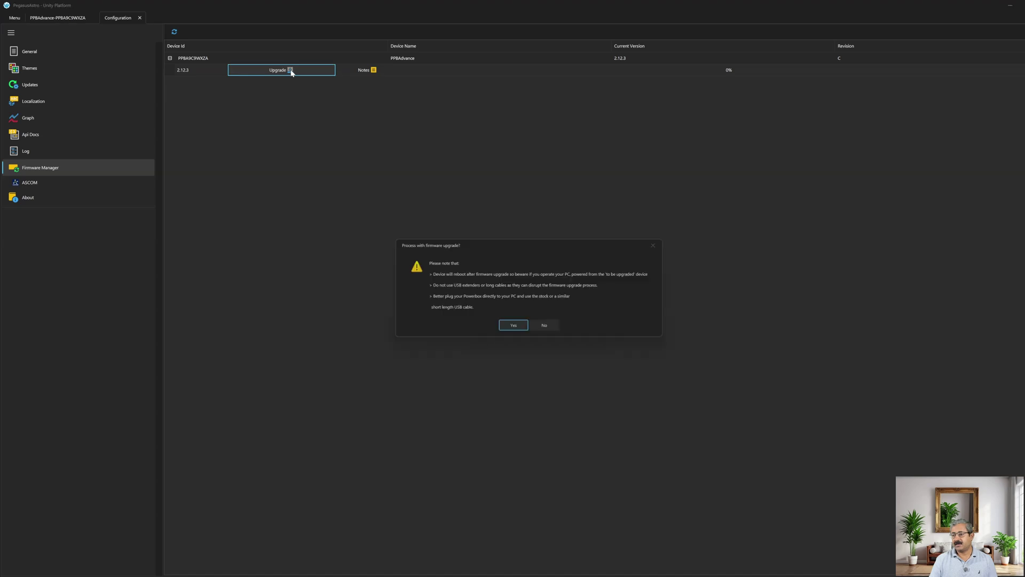
Step: Answer Yes to the firmware-upgrade warning and let the device dashboard reopen
{"action": "left_click", "coordinate": [514, 328]}
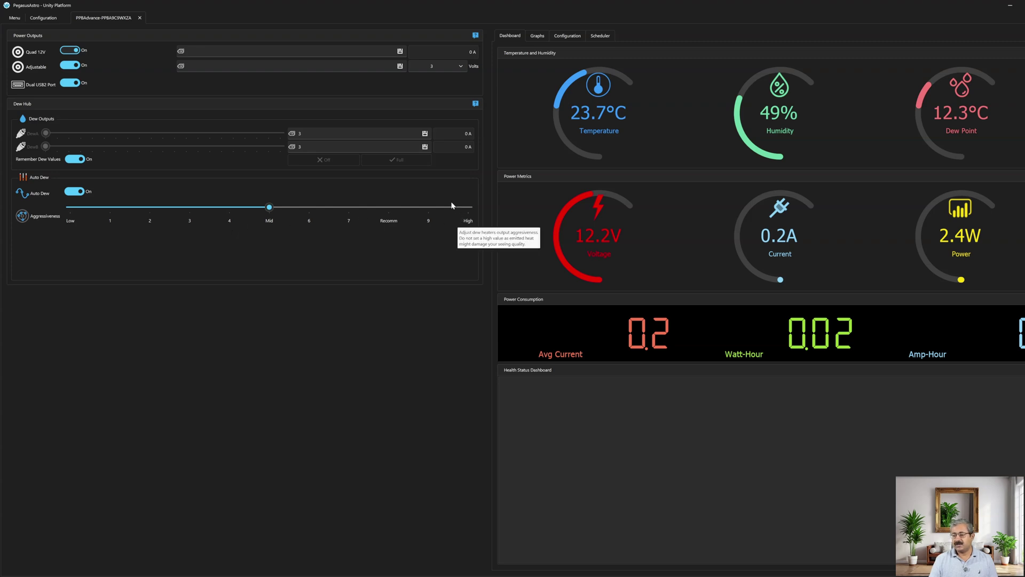
{"action": "mouse_move", "coordinate": [74, 192]}
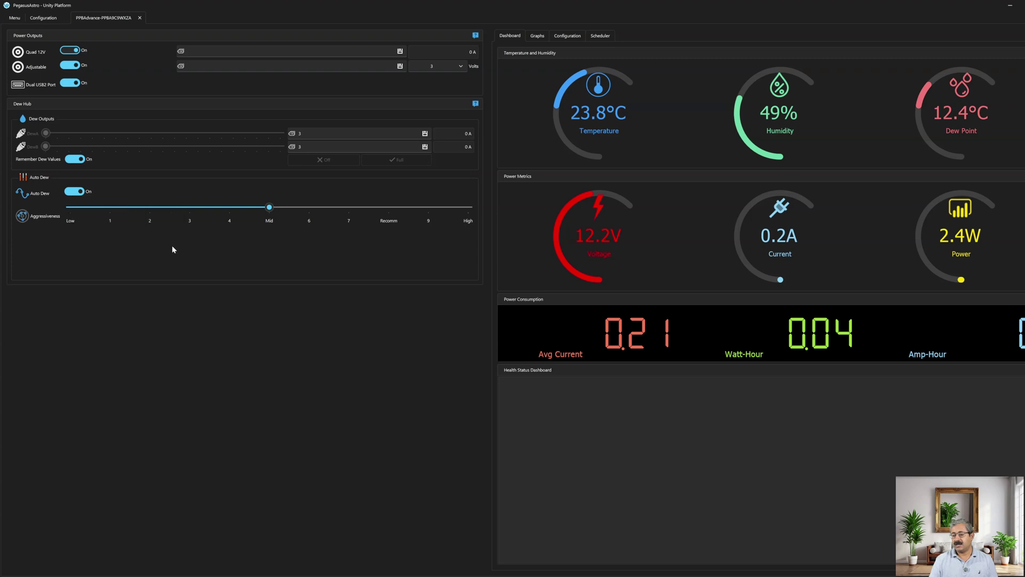
{"action": "left_click", "coordinate": [74, 193]}
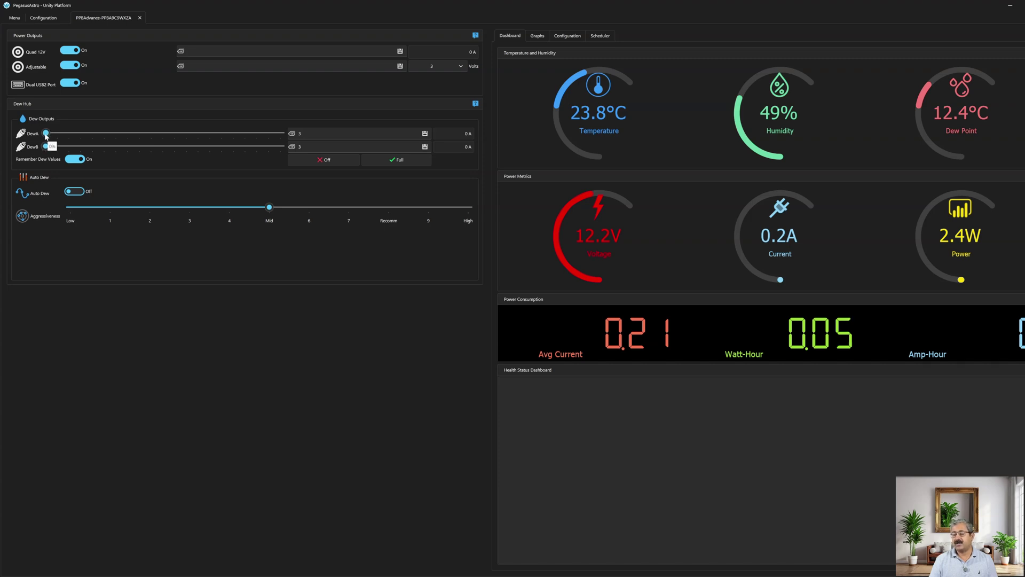
{"action": "left_click", "coordinate": [79, 192]}
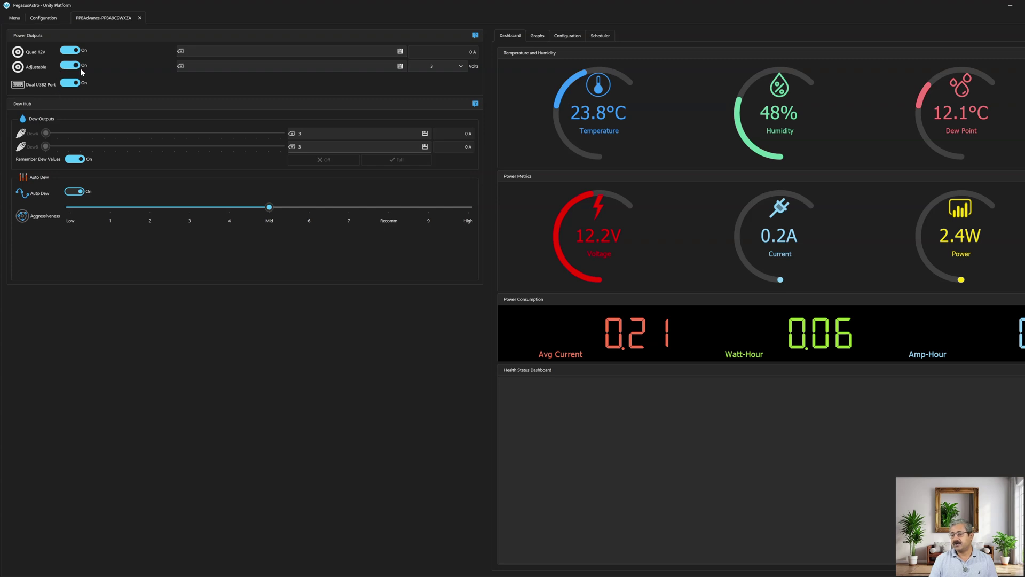
{"action": "left_click", "coordinate": [461, 67]}
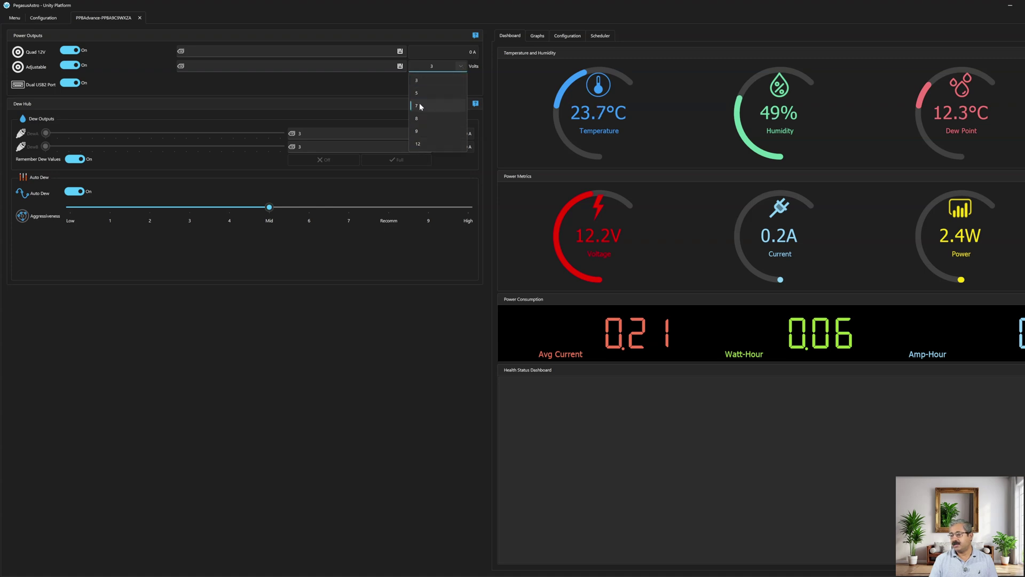
{"action": "left_click", "coordinate": [419, 145]}
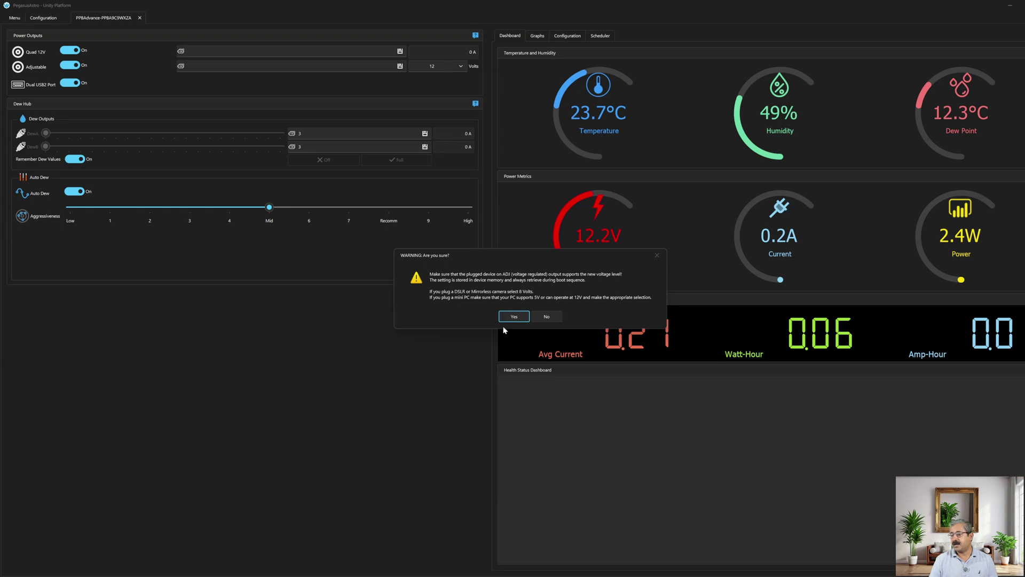
{"action": "left_click", "coordinate": [551, 318]}
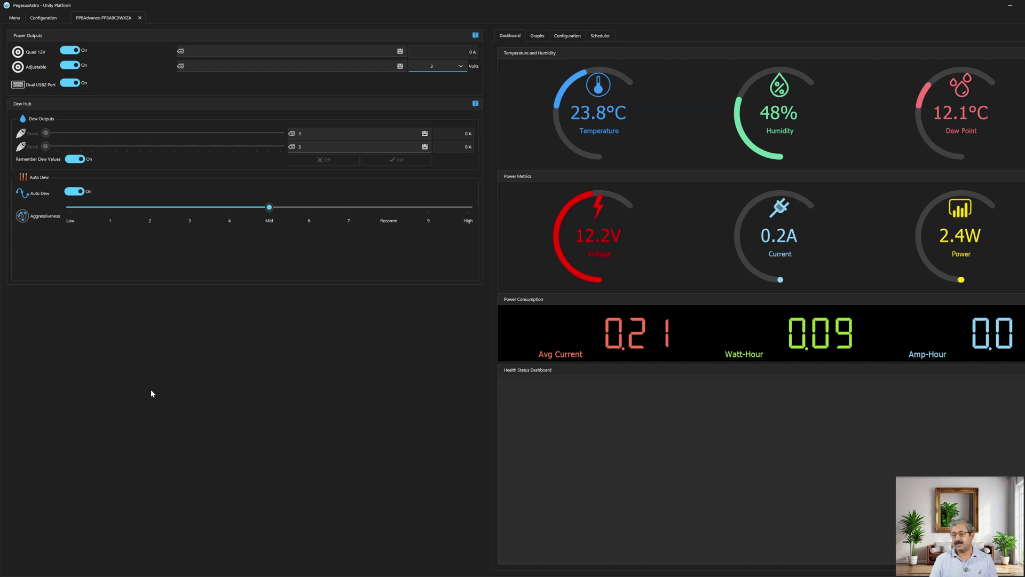
Step: Check the ASCOM driver options in Configuration, then move to the General settings
{"action": "mouse_move", "coordinate": [43, 18]}
{"action": "left_click", "coordinate": [38, 21]}
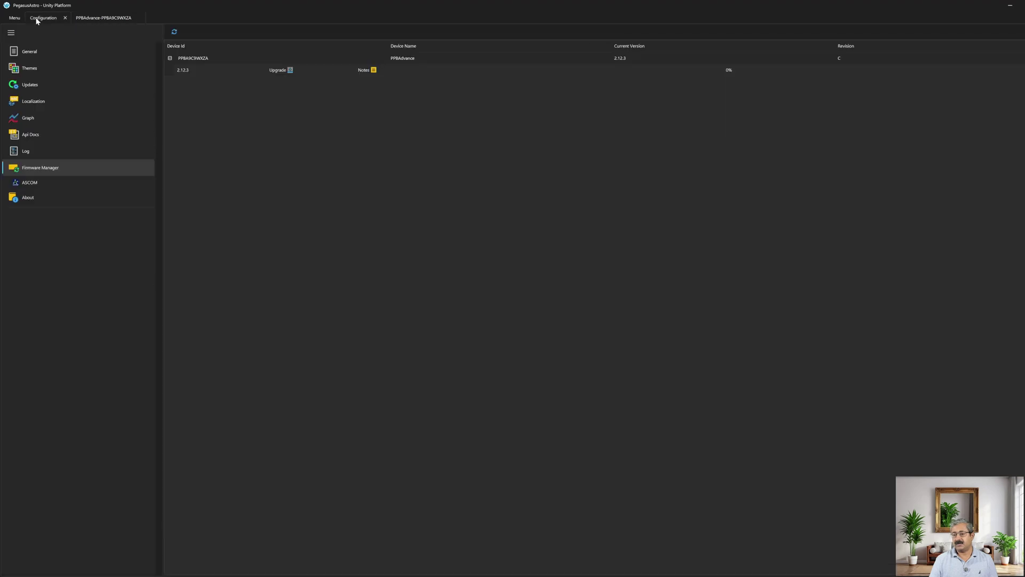
{"action": "left_click", "coordinate": [36, 183]}
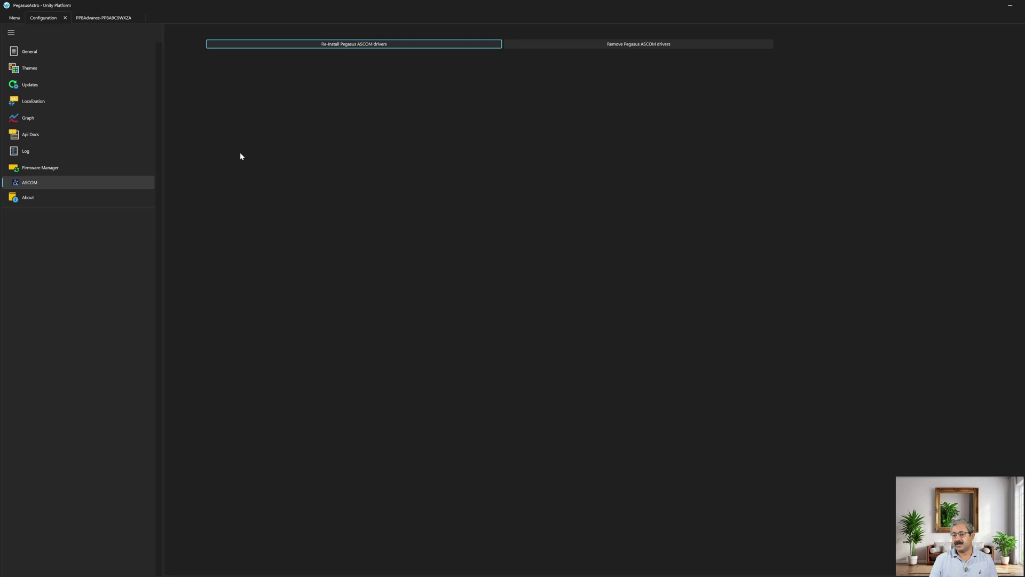
{"action": "left_click", "coordinate": [32, 52]}
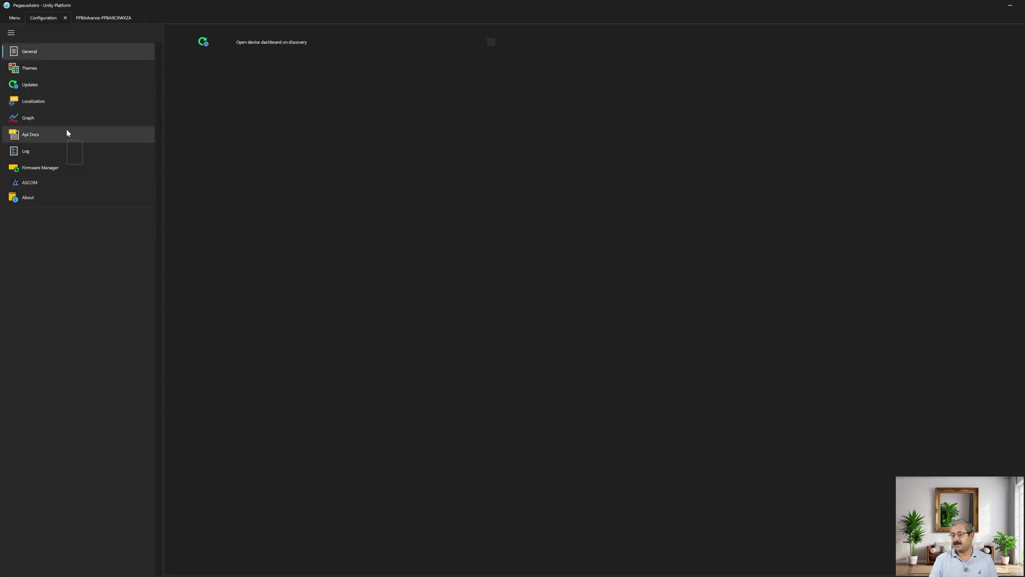